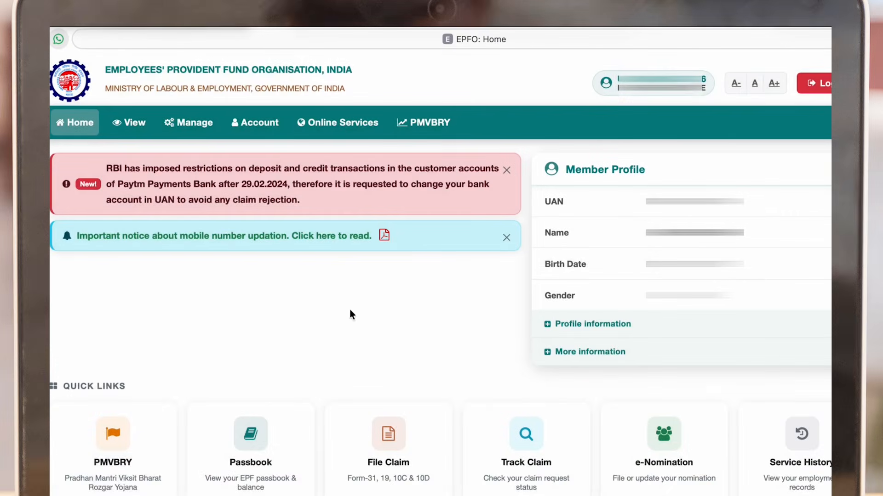
# Step: Review the EPF and EPS joining and leaving dates of each employment in the service details
pyautogui.click(188, 122)
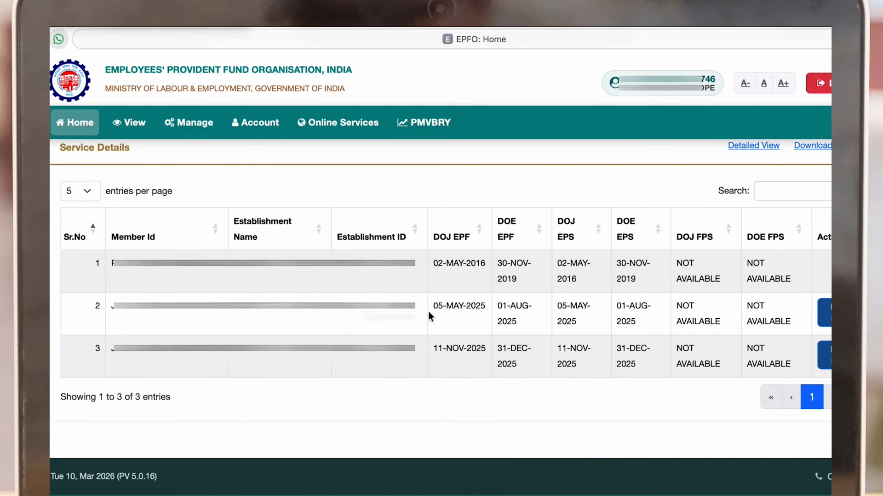
pyautogui.moveTo(497, 306)
pyautogui.mouseDown()
pyautogui.moveTo(547, 327)
pyautogui.moveTo(495, 297)
pyautogui.mouseUp()
pyautogui.click(543, 326)
pyautogui.click(520, 314)
pyautogui.click(523, 321)
pyautogui.click(531, 322)
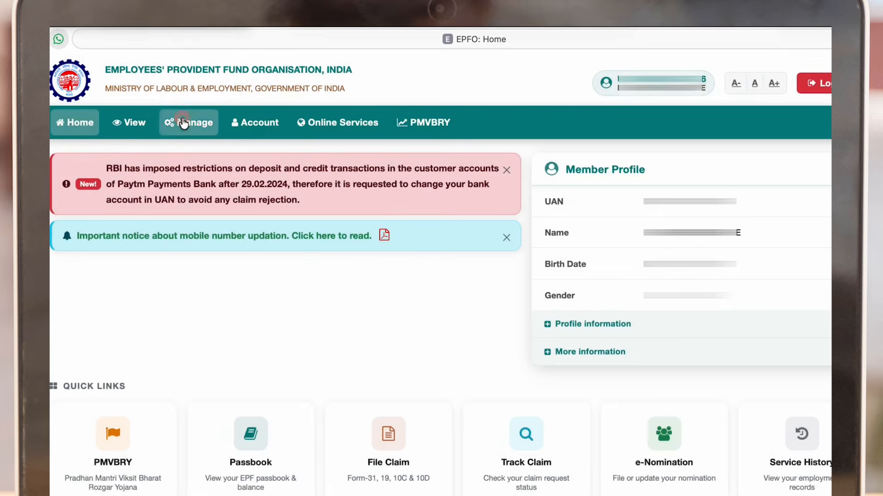
# Step: Open the Joint Declaration form and get the details for the second member ID in the list
pyautogui.click(183, 123)
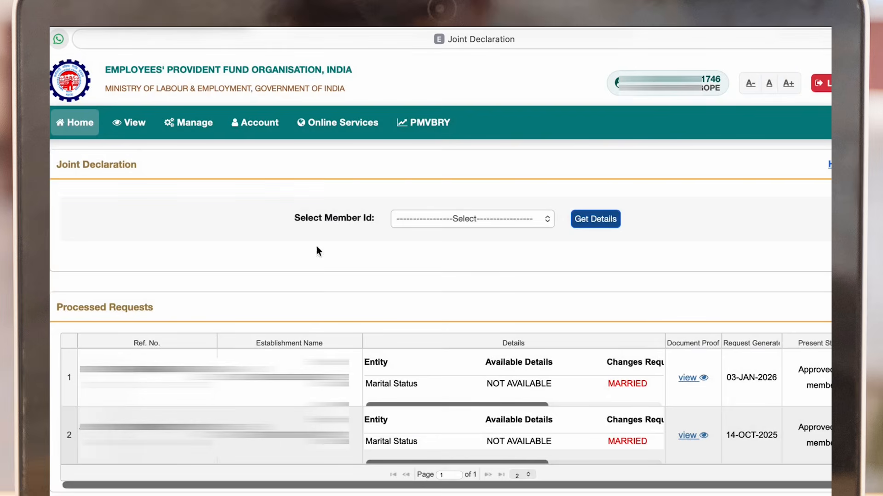
pyautogui.moveTo(301, 219); pyautogui.dragTo(388, 227)
pyautogui.click(367, 237)
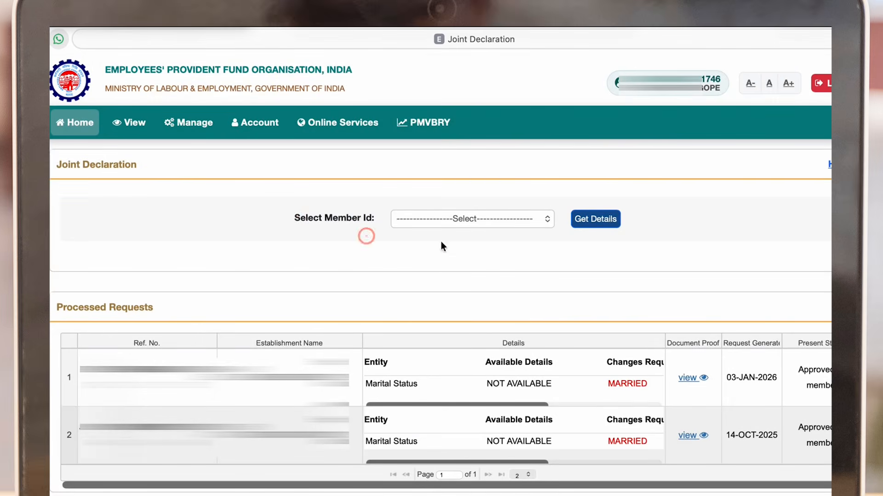
pyautogui.click(481, 218)
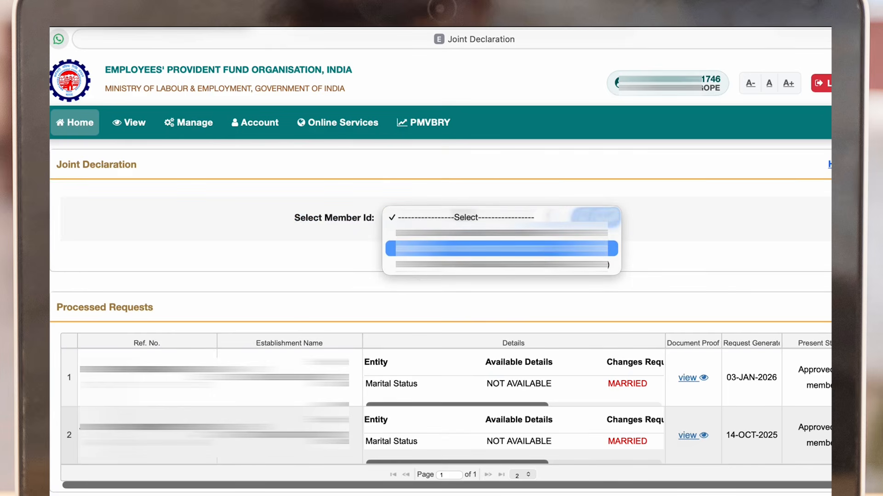
pyautogui.press('Return')
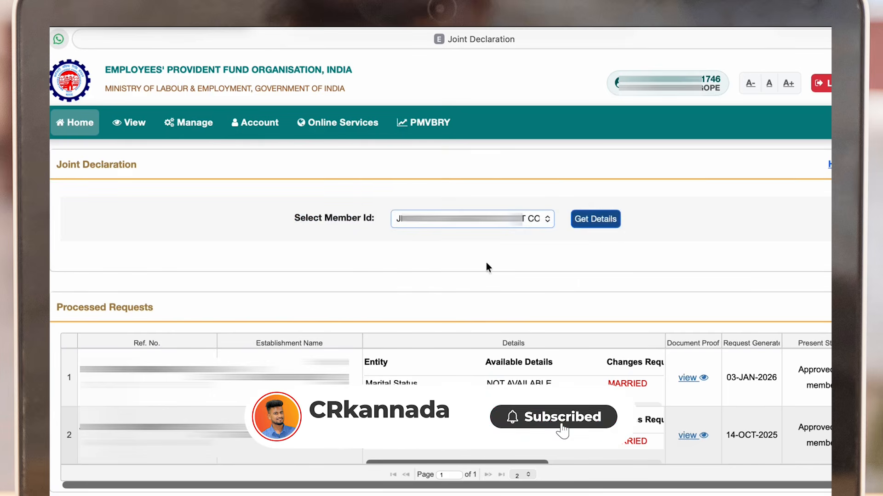
pyautogui.click(594, 221)
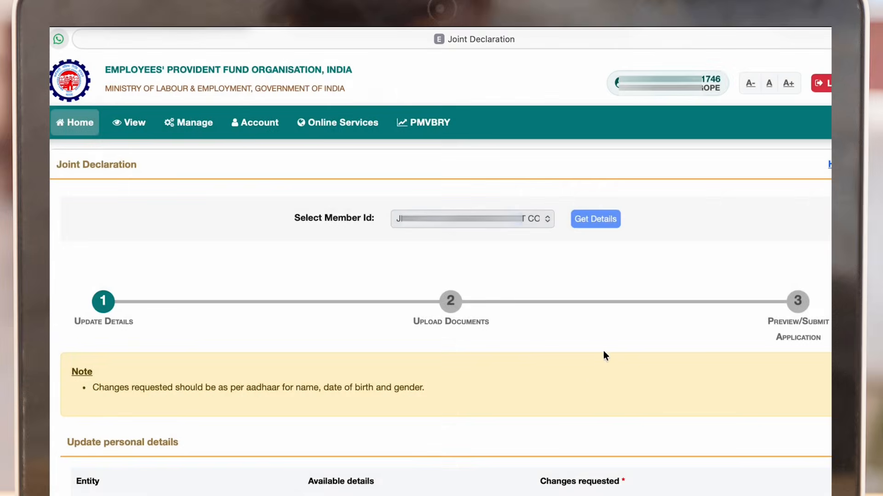
# Step: Request a change of the Date Of Leaving EPF to 08/11/2025 in the service details
pyautogui.scroll(-10, 265, 243)
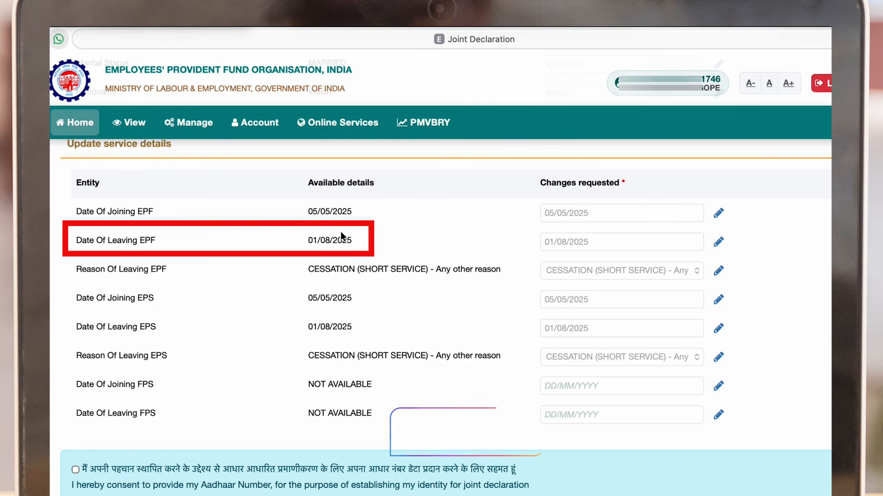
pyautogui.click(717, 246)
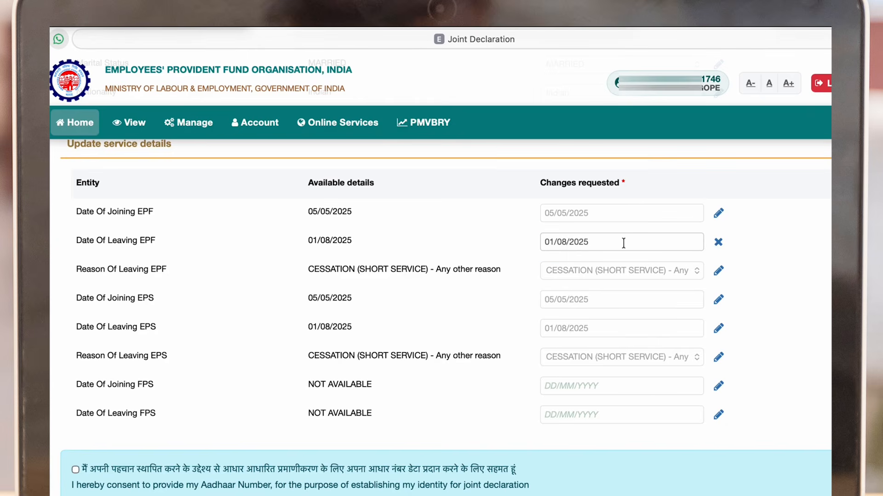
pyautogui.click(668, 241)
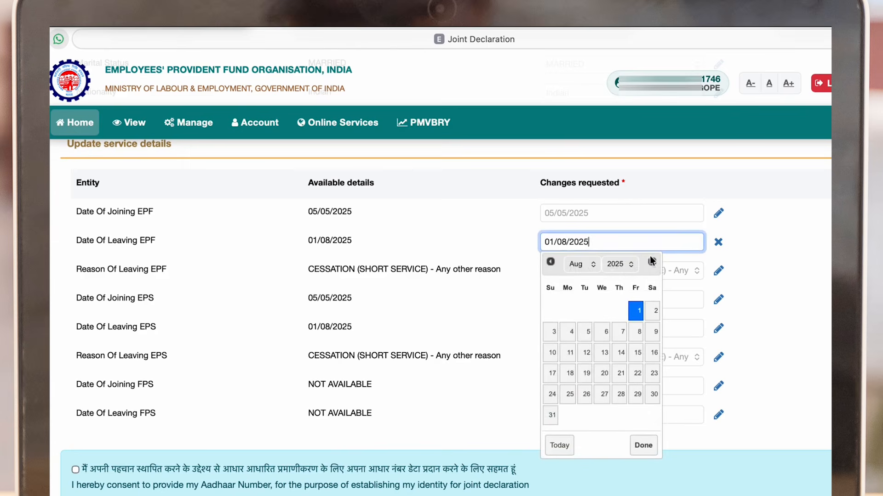
pyautogui.click(586, 265)
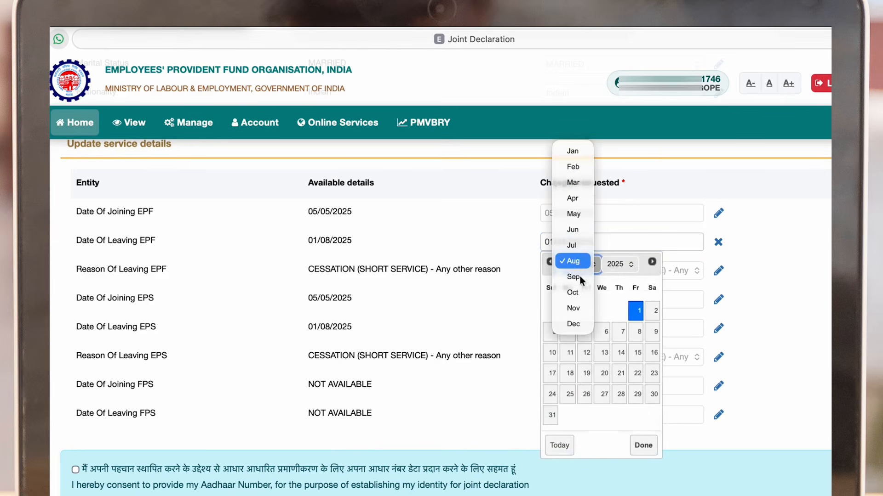
pyautogui.click(574, 309)
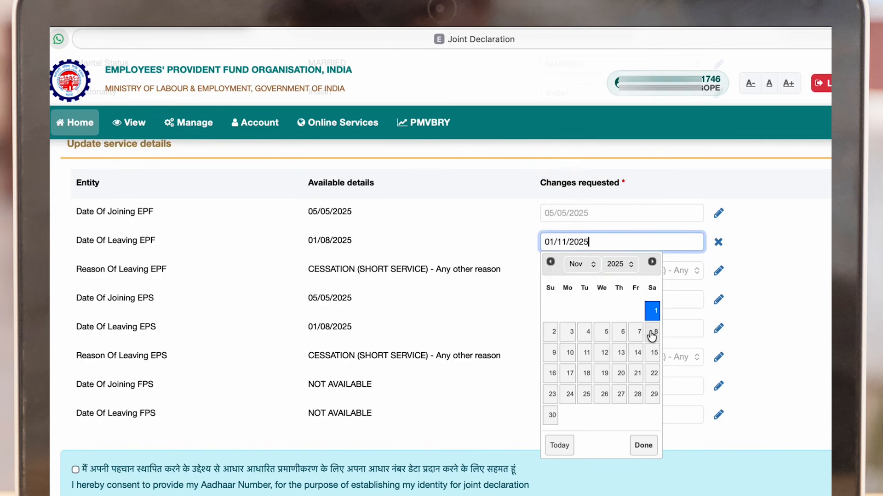
pyautogui.click(652, 335)
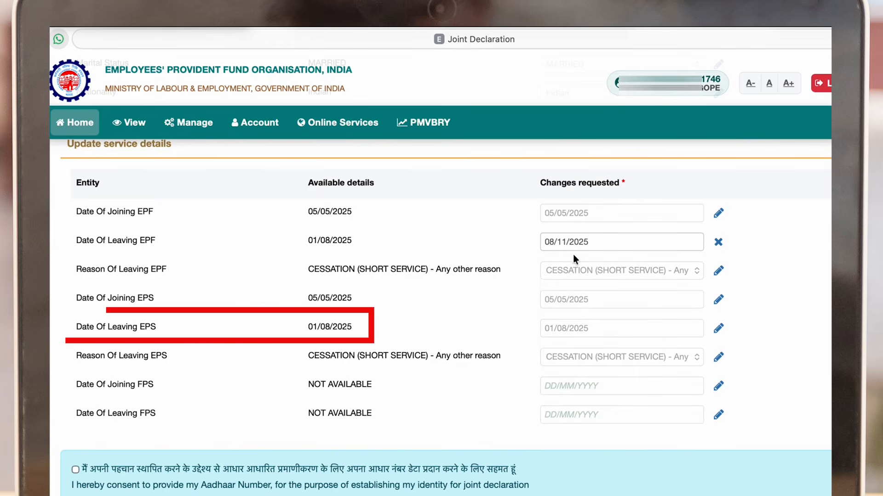
# Step: Request a change of the Date Of Leaving EPS to 08/11/2025
pyautogui.moveTo(75, 329); pyautogui.dragTo(241, 325)
pyautogui.click(244, 326)
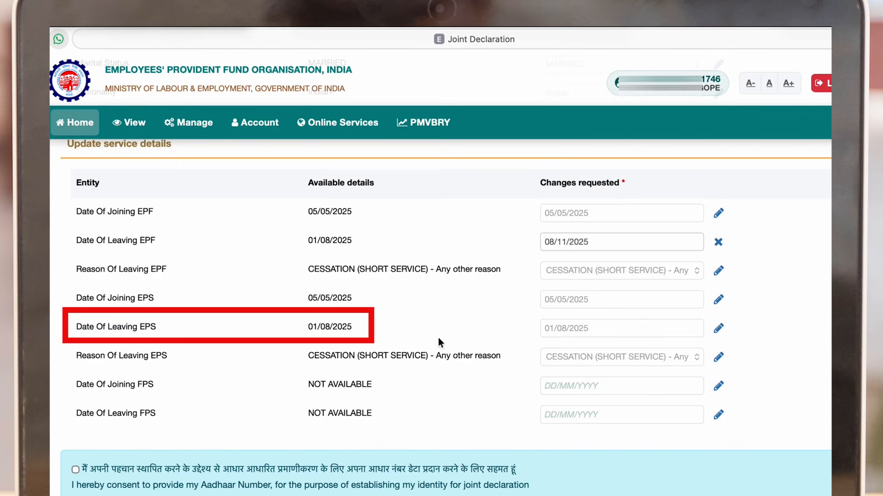
pyautogui.click(718, 328)
pyautogui.click(654, 330)
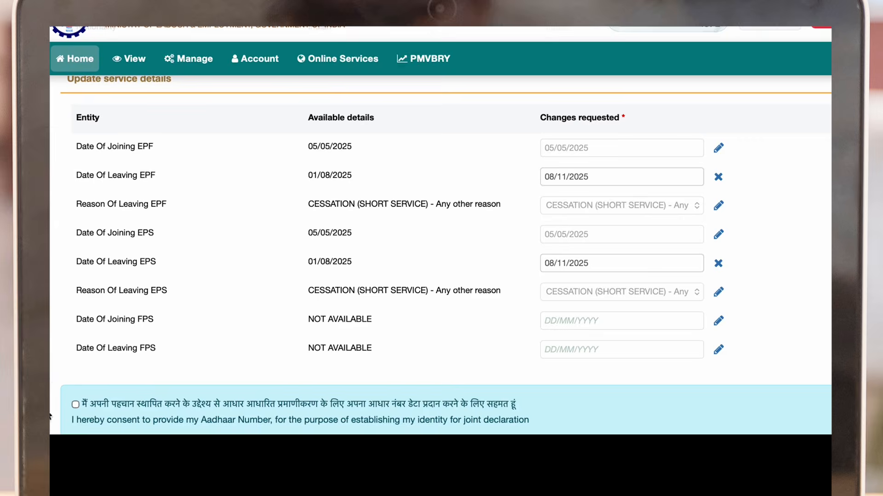
# Step: Give the Aadhaar consent for the joint declaration and proceed to the document upload stage
pyautogui.click(76, 469)
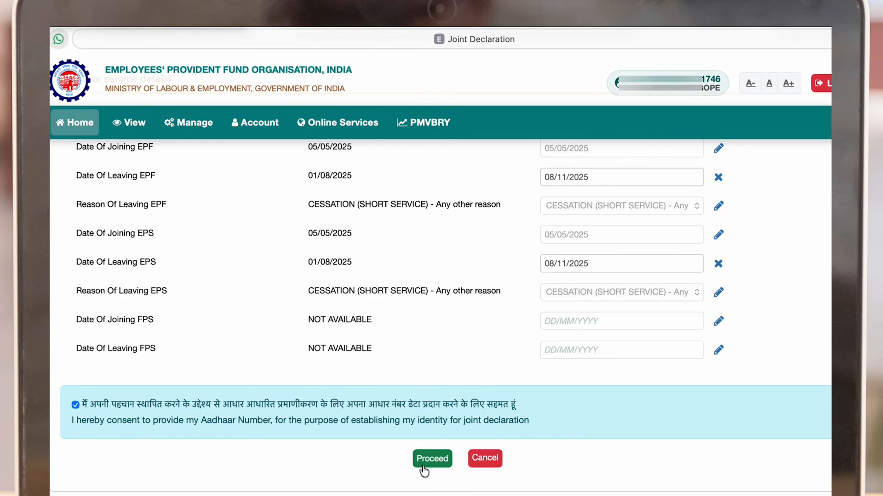
pyautogui.click(443, 460)
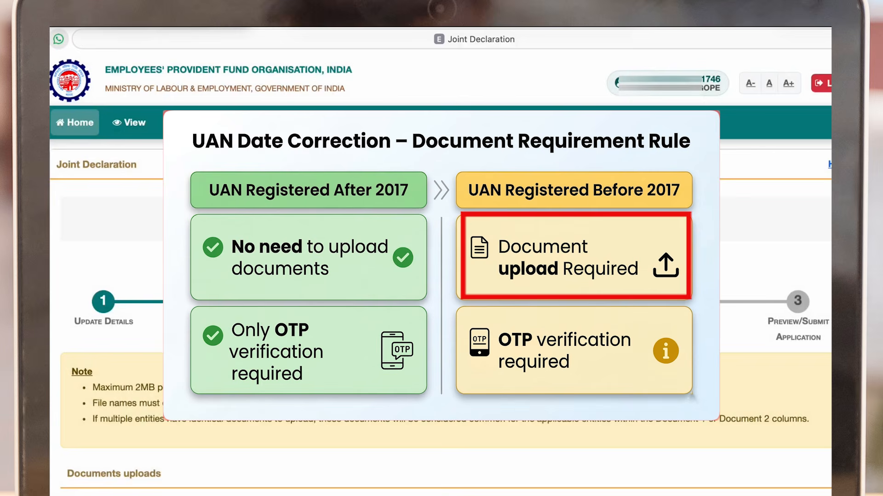
# Step: Set Document 1 for the leaving dates to the establishment's letterhead letter stating the date of leaving, and attach its PDF
pyautogui.scroll(-3, 636, 371)
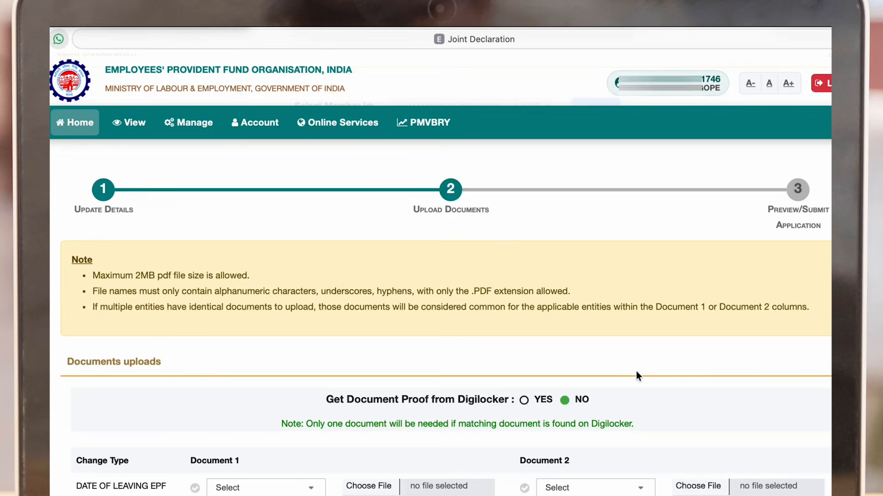
pyautogui.scroll(-1, 636, 373)
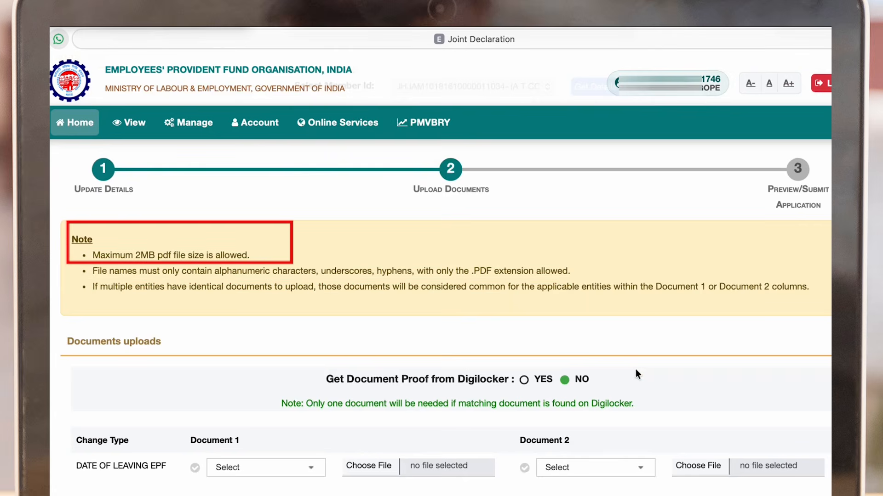
pyautogui.scroll(-1, 635, 369)
pyautogui.scroll(-1, 636, 373)
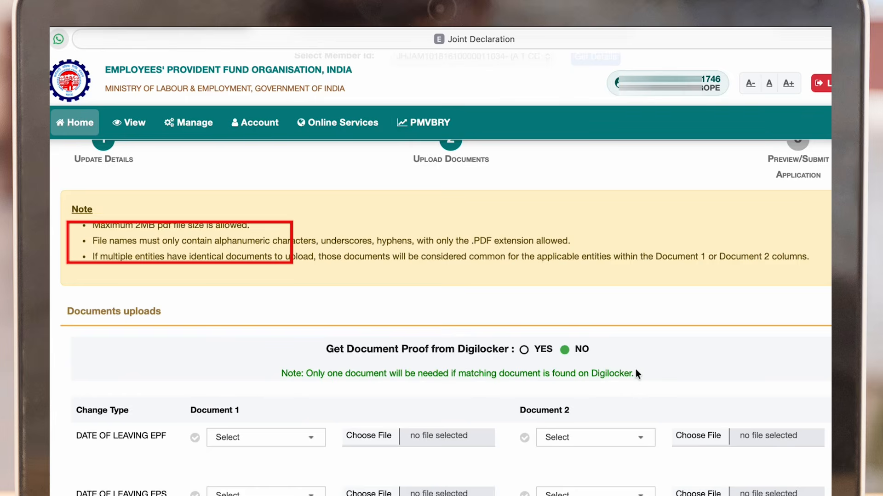
pyautogui.scroll(-3, 635, 370)
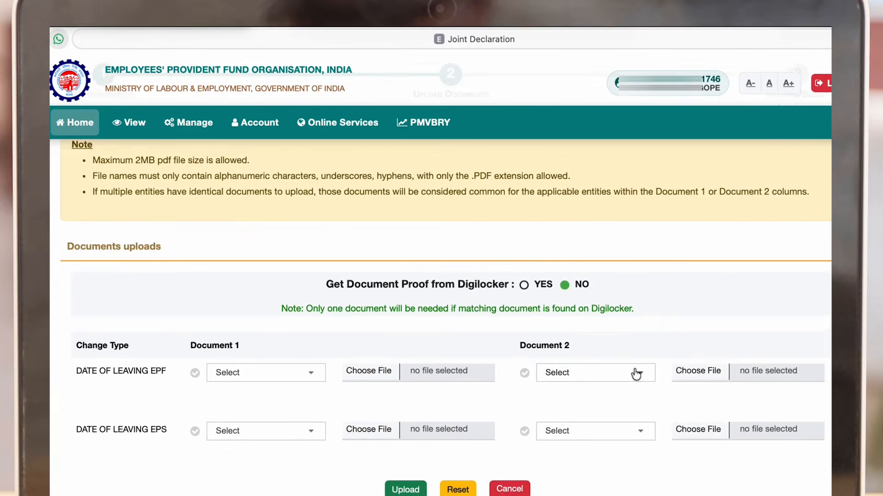
pyautogui.tripleClick(84, 362)
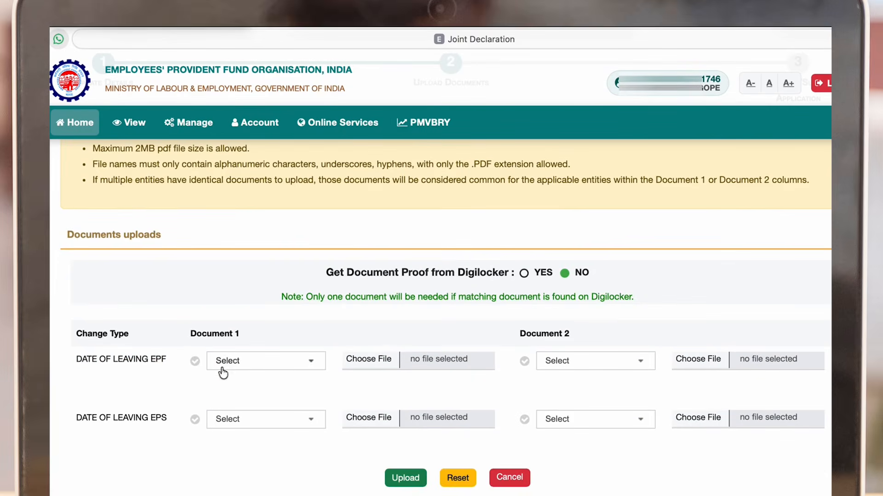
pyautogui.click(253, 362)
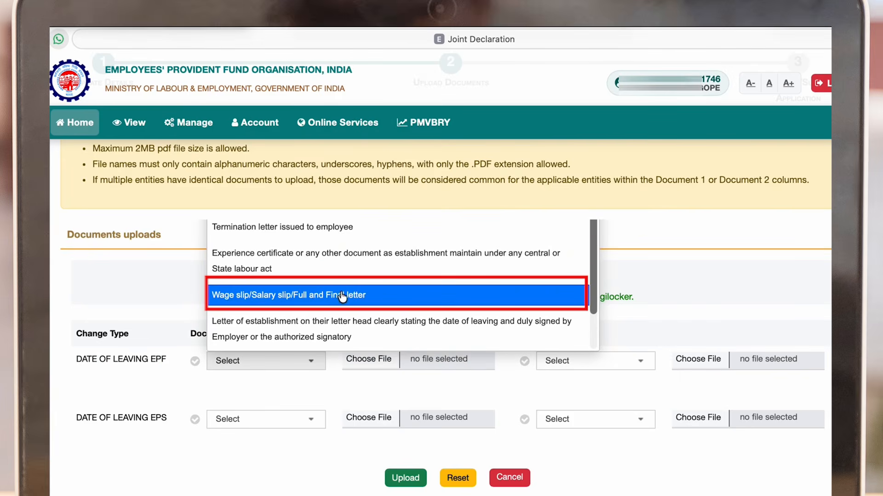
pyautogui.scroll(-1, 342, 297)
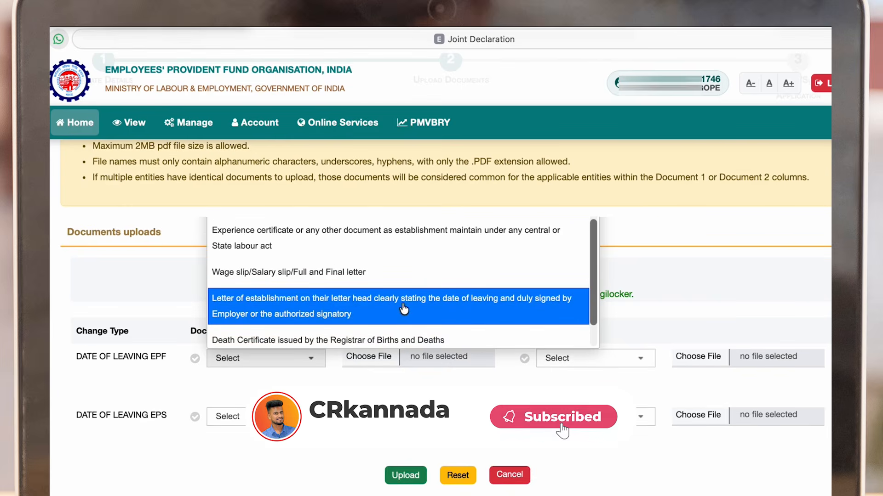
pyautogui.click(385, 296)
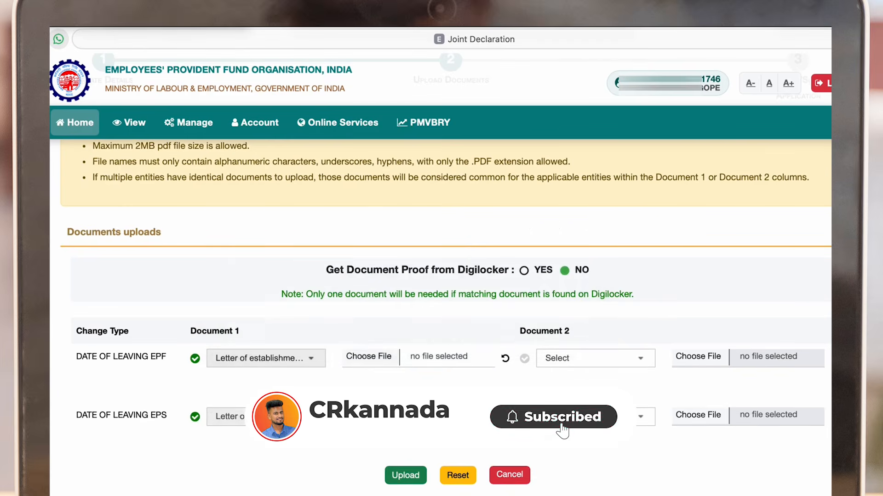
pyautogui.click(374, 362)
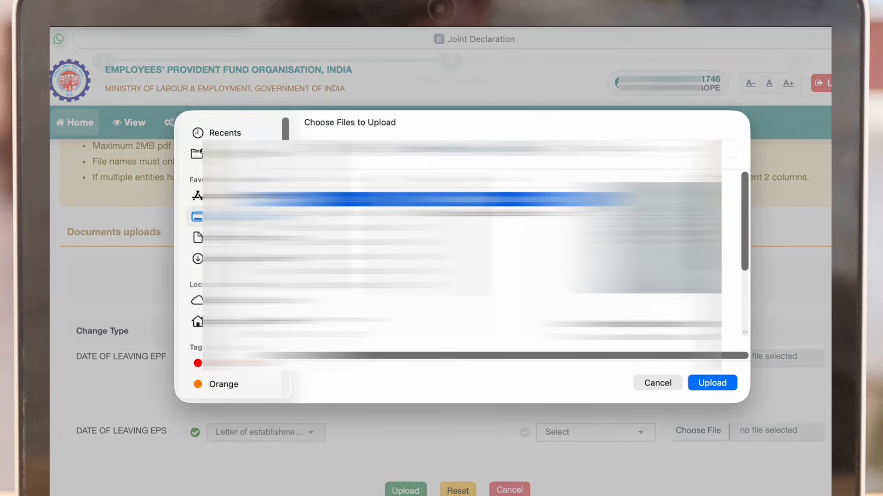
pyautogui.click(710, 383)
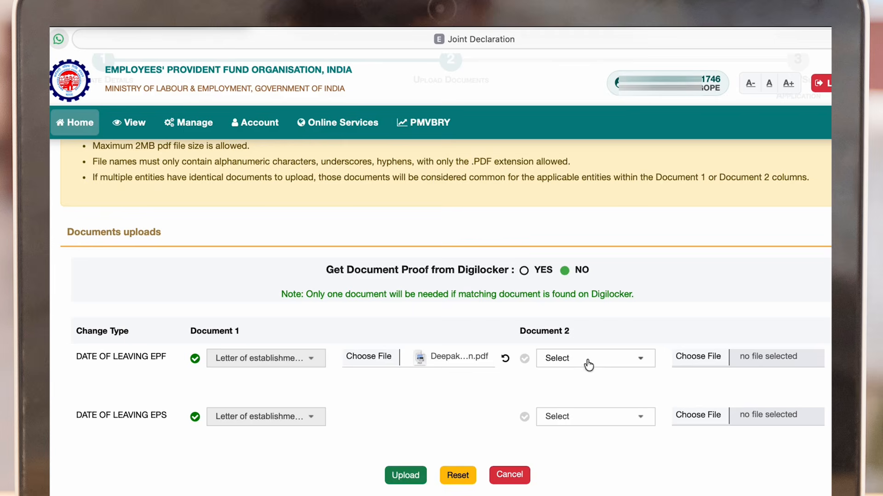
# Step: Set Document 2 for the leaving dates to the Self Declaration option and attach the self-declaration PDF
pyautogui.click(604, 368)
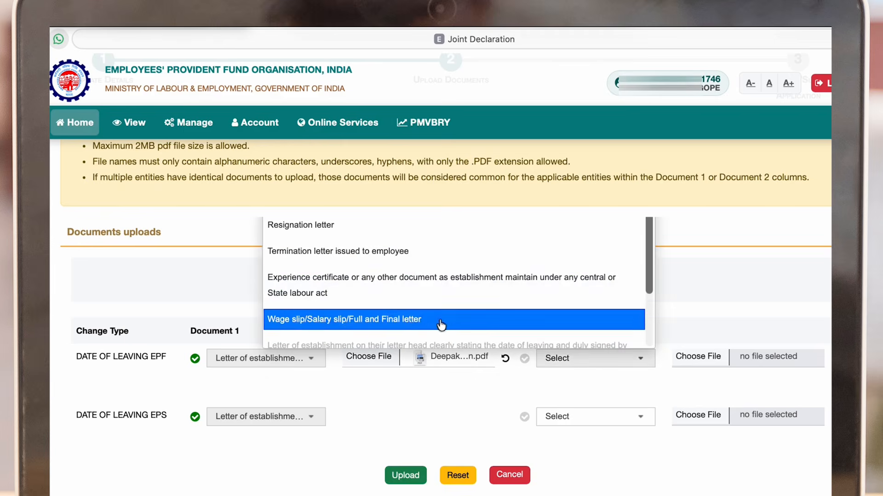
pyautogui.scroll(-1, 460, 414)
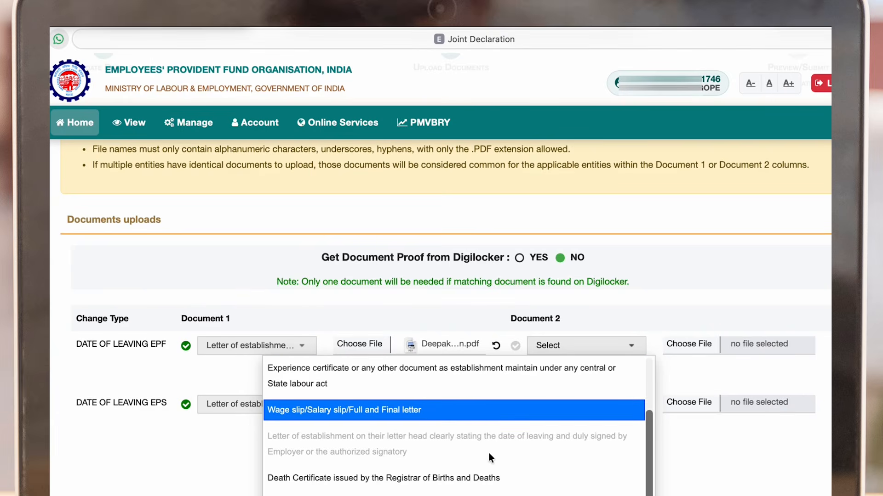
pyautogui.scroll(-1, 489, 452)
pyautogui.click(496, 494)
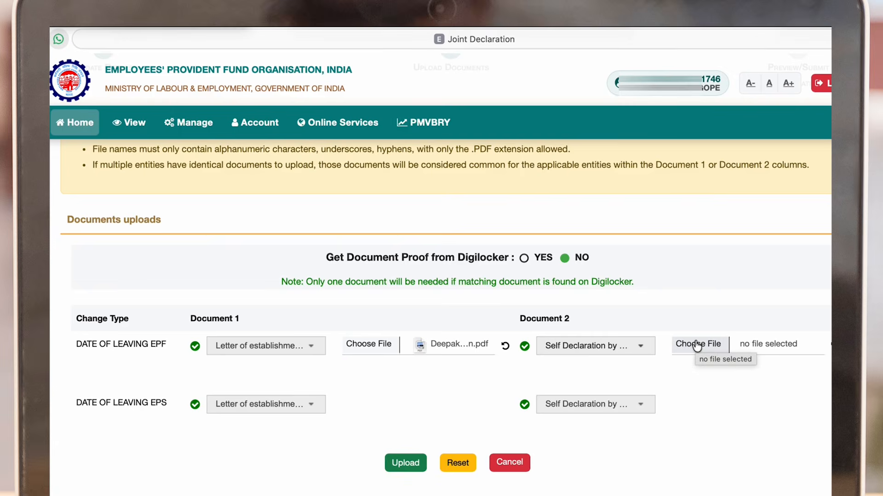
pyautogui.click(697, 345)
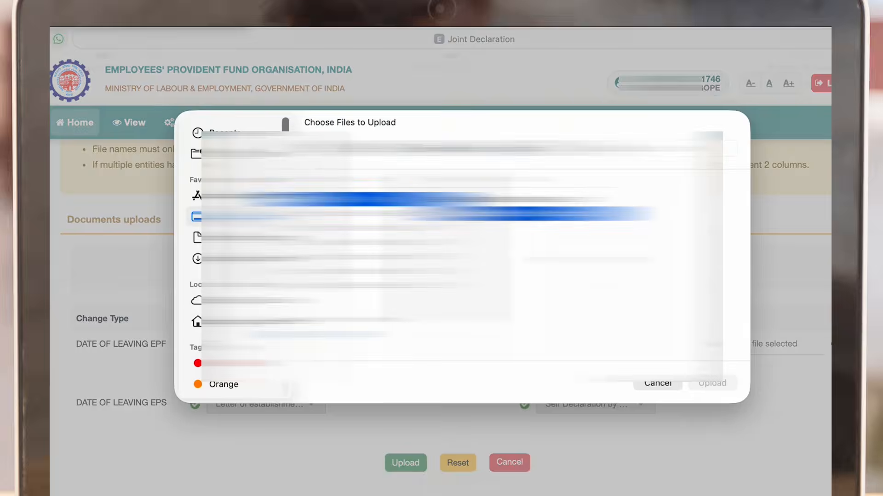
pyautogui.click(721, 382)
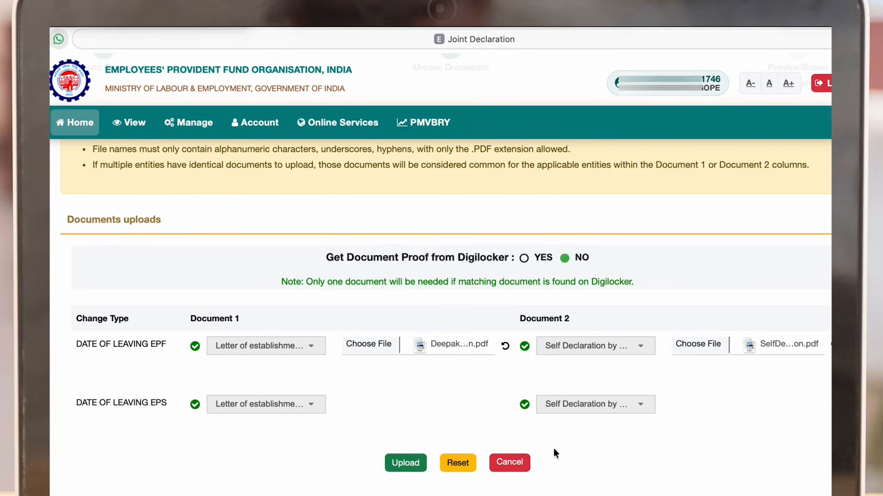
# Step: Upload the chosen documents and review the requested EPF and EPS leaving-date changes in the preview
pyautogui.click(399, 467)
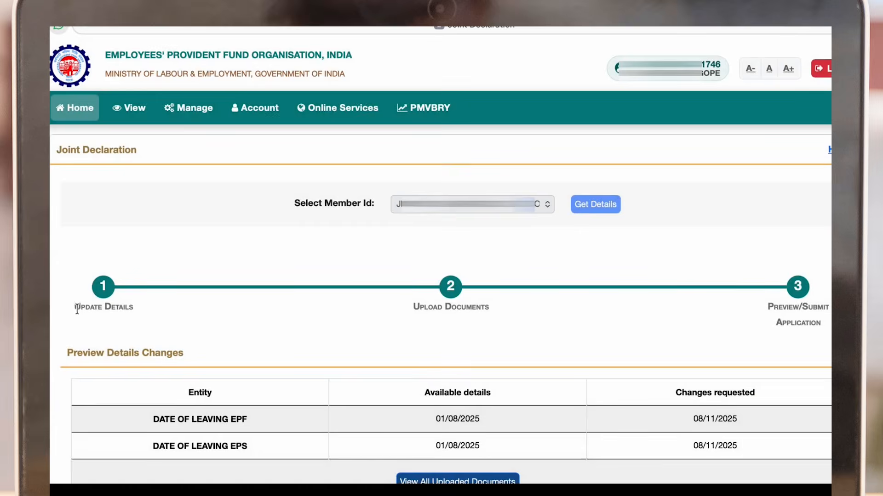
pyautogui.scroll(-5, 77, 309)
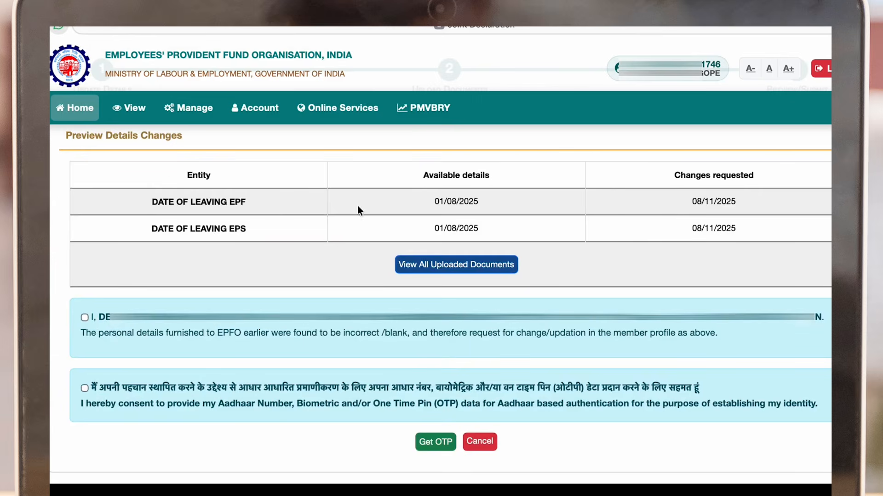
pyautogui.moveTo(422, 176); pyautogui.dragTo(496, 182)
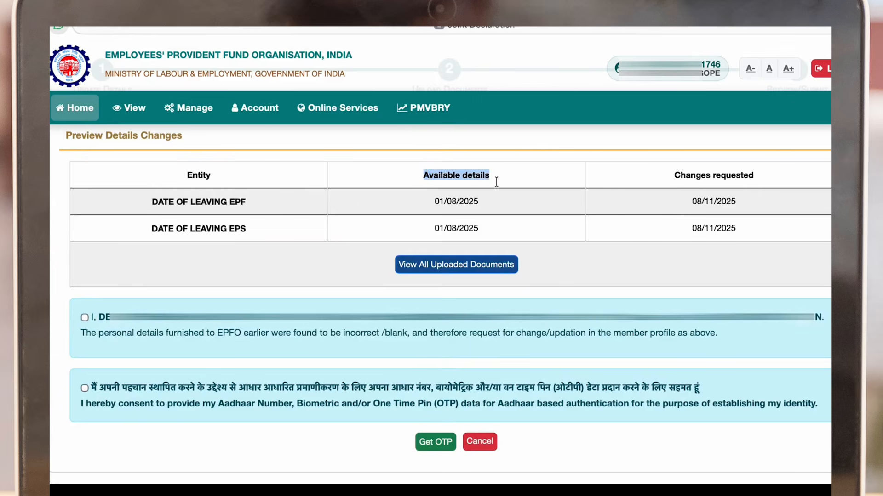
# Step: Compare the available EPF and EPS leaving dates with the requested changes in the preview table
pyautogui.click(497, 182)
pyautogui.moveTo(434, 201); pyautogui.dragTo(484, 228)
pyautogui.click(741, 200)
pyautogui.moveTo(694, 199); pyautogui.dragTo(748, 235)
pyautogui.click(717, 258)
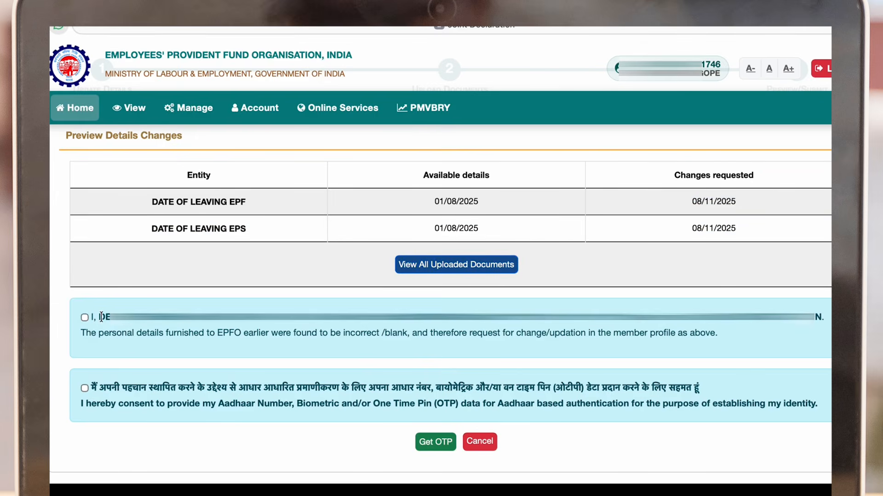
# Step: Accept the incorrect-details declaration and the Aadhaar authentication consent, and request the OTP
pyautogui.click(86, 318)
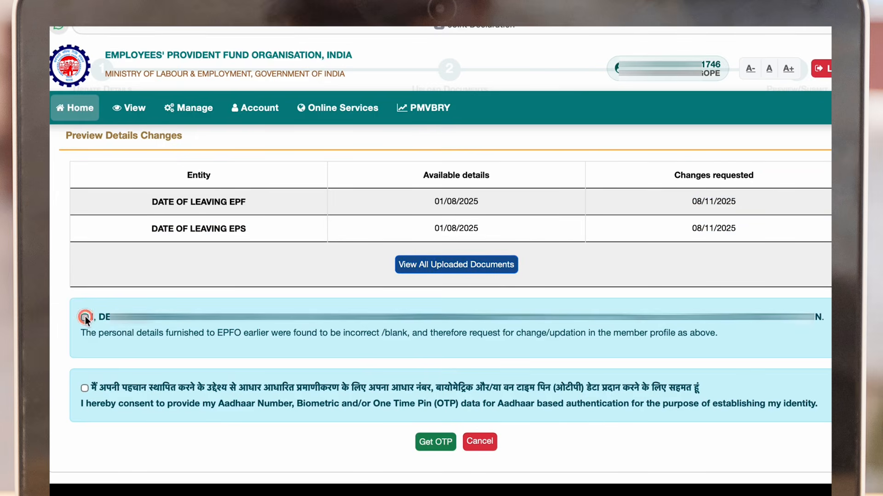
pyautogui.click(85, 389)
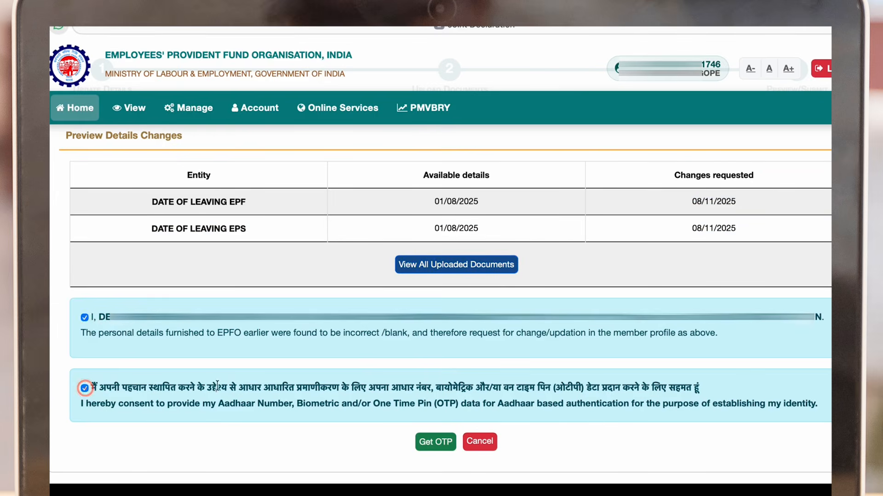
pyautogui.click(429, 445)
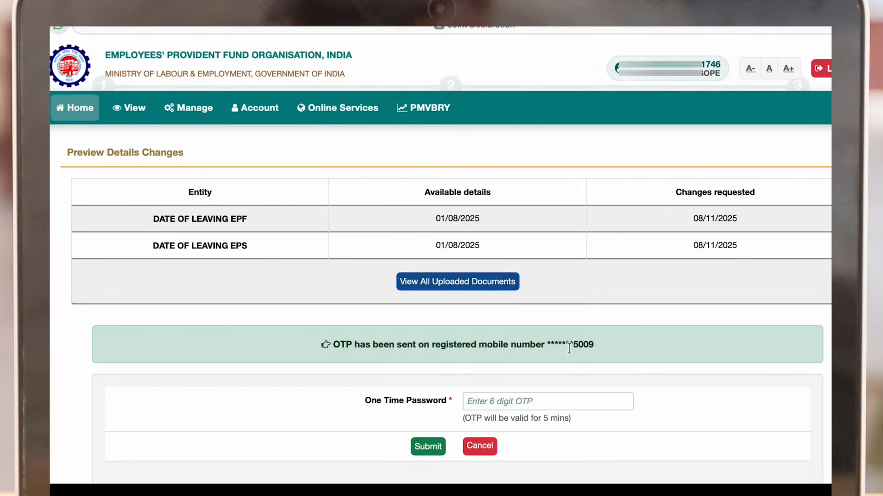
# Step: Enter the six-digit one-time password, submit the joint declaration, and check the request's present status among the pending requests
pyautogui.click(534, 398)
pyautogui.write('••••••')
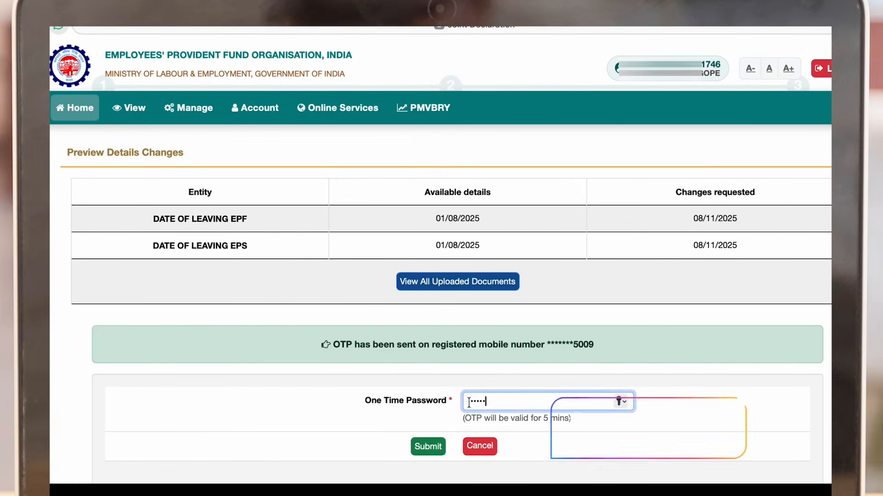
pyautogui.click(427, 447)
pyautogui.moveTo(758, 364); pyautogui.dragTo(797, 377)
pyautogui.click(799, 380)
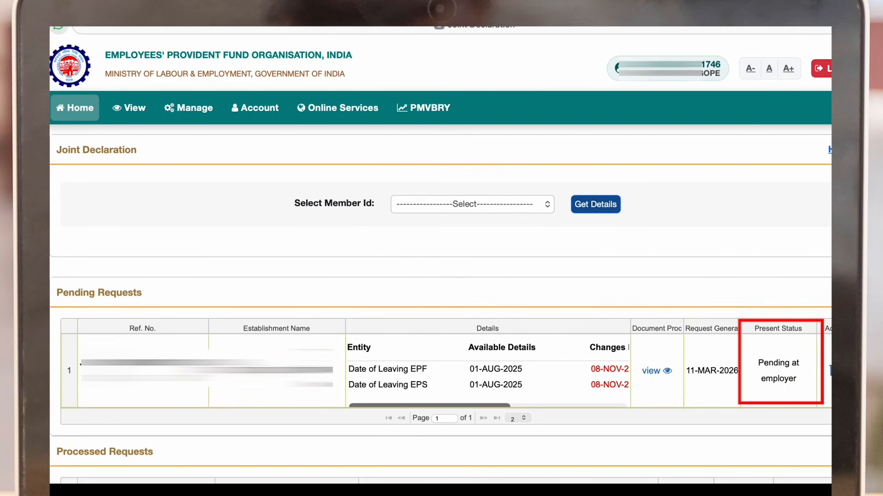